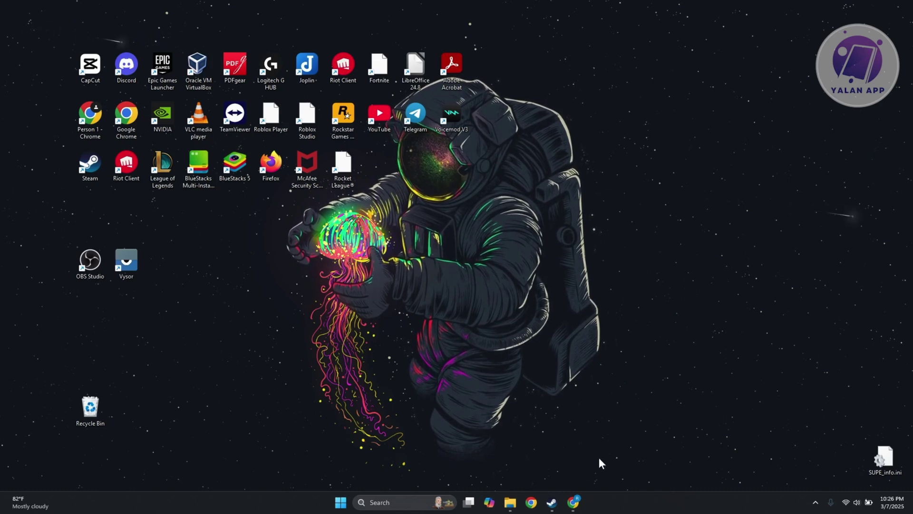
Scroll the Monster Hunter Wilds store page to System Requirements and highlight the Minimum specs
{"action": "left_click", "coordinate": [552, 503]}
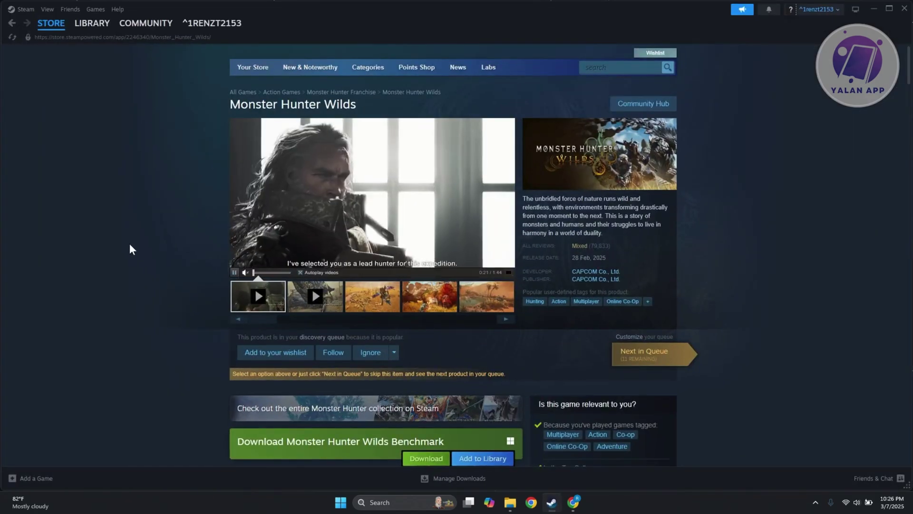
{"action": "scroll", "coordinate": [142, 209], "scroll_direction": "down", "scroll_amount": 1}
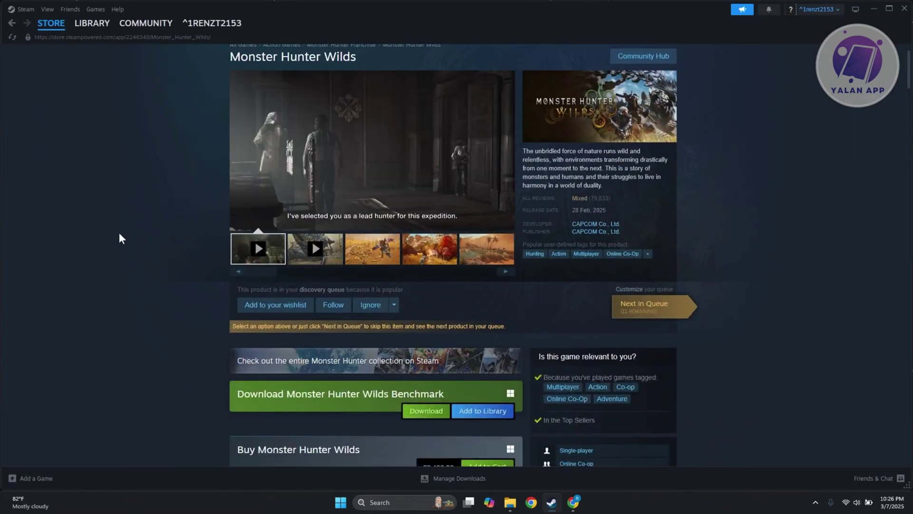
{"action": "scroll", "coordinate": [133, 214], "scroll_direction": "down", "scroll_amount": 2}
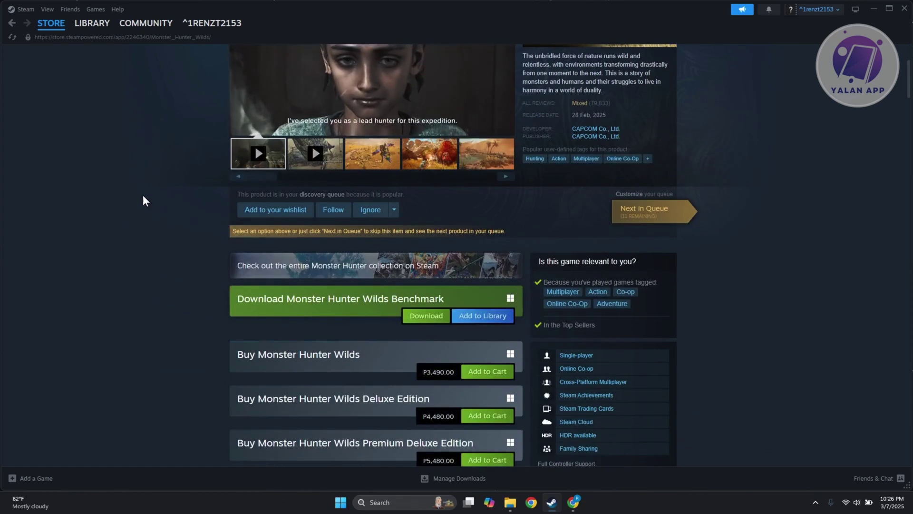
{"action": "scroll", "coordinate": [150, 222], "scroll_direction": "down", "scroll_amount": 1}
{"action": "scroll", "coordinate": [172, 235], "scroll_direction": "down", "scroll_amount": 8}
{"action": "scroll", "coordinate": [197, 249], "scroll_direction": "down", "scroll_amount": 3}
{"action": "scroll", "coordinate": [200, 240], "scroll_direction": "down", "scroll_amount": 5}
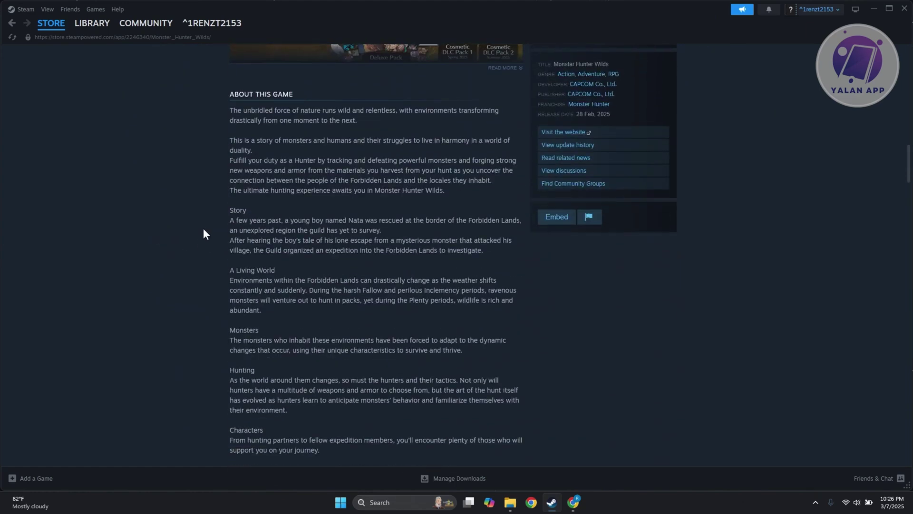
{"action": "scroll", "coordinate": [205, 233], "scroll_direction": "down", "scroll_amount": 6}
{"action": "scroll", "coordinate": [190, 200], "scroll_direction": "down", "scroll_amount": 2}
{"action": "scroll", "coordinate": [195, 159], "scroll_direction": "up", "scroll_amount": 1}
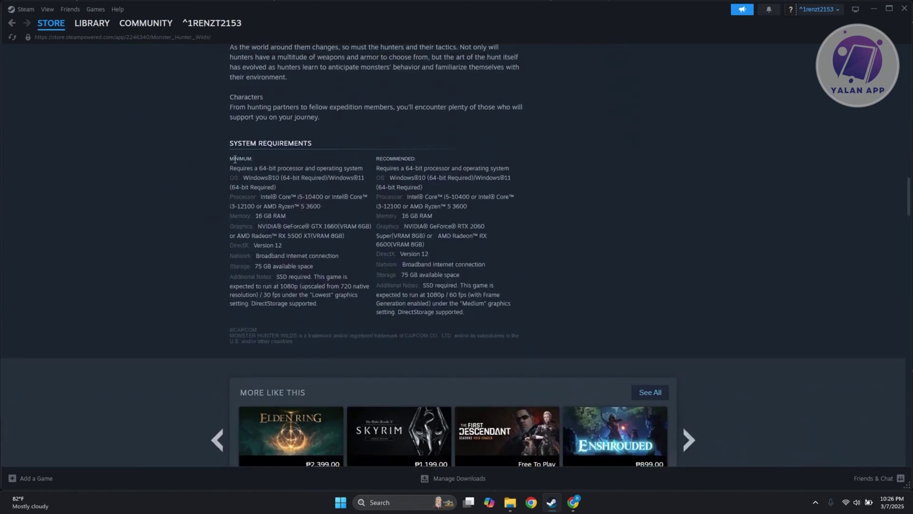
{"action": "left_click_drag", "start_coordinate": [230, 161], "coordinate": [317, 304]}
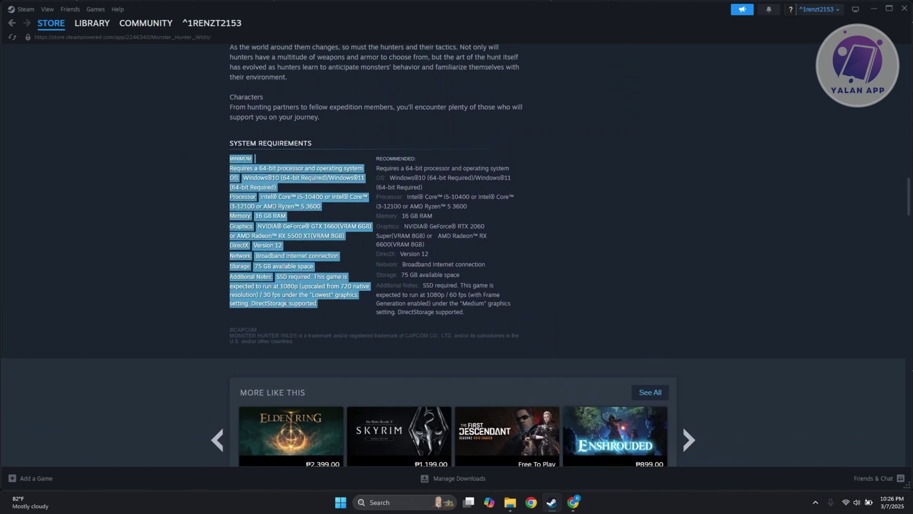
{"action": "left_click", "coordinate": [250, 187]}
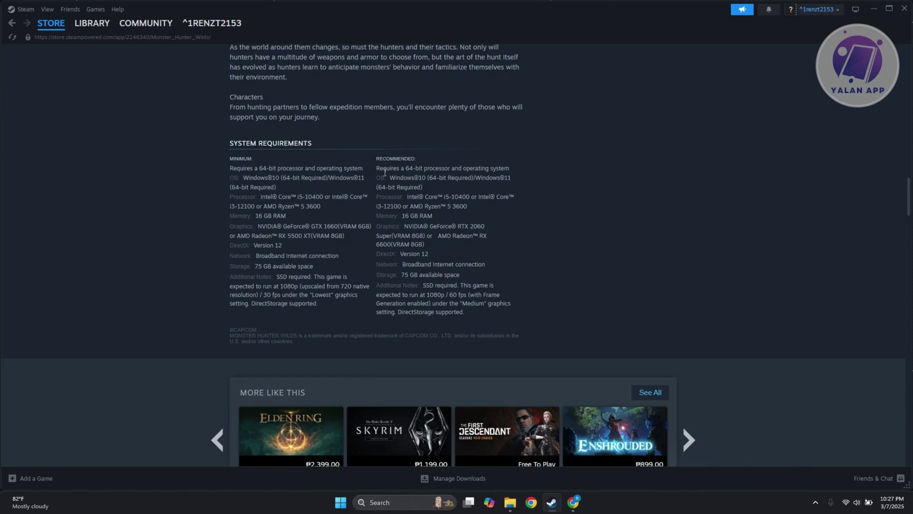
Highlight the Recommended requirements column, then minimize the Steam window
{"action": "mouse_move", "coordinate": [385, 172]}
{"action": "left_mouse_down"}
{"action": "mouse_move", "coordinate": [551, 321]}
{"action": "mouse_move", "coordinate": [562, 308]}
{"action": "left_mouse_up"}
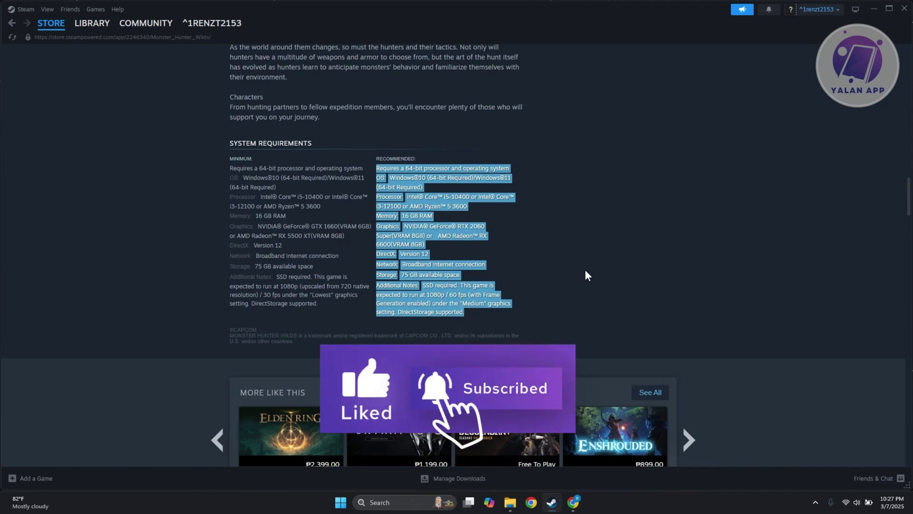
{"action": "scroll", "coordinate": [711, 224], "scroll_direction": "up", "scroll_amount": 2}
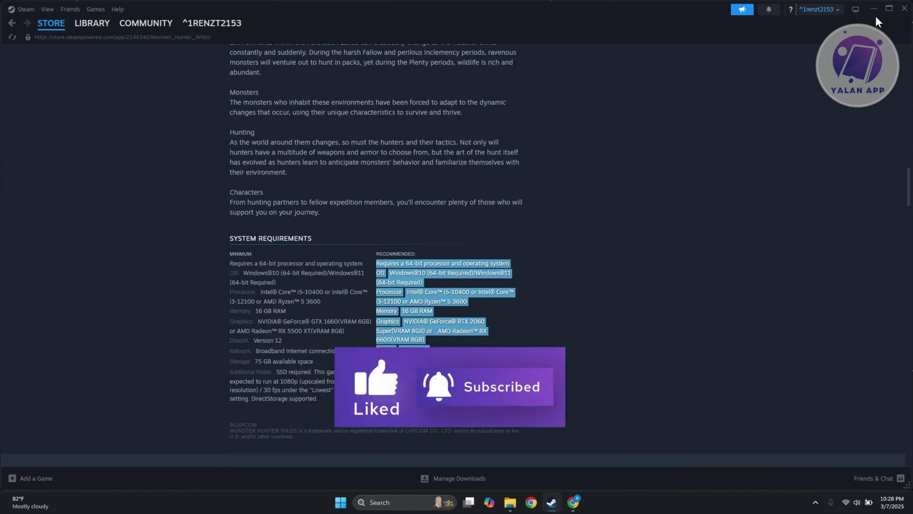
{"action": "left_click", "coordinate": [874, 10]}
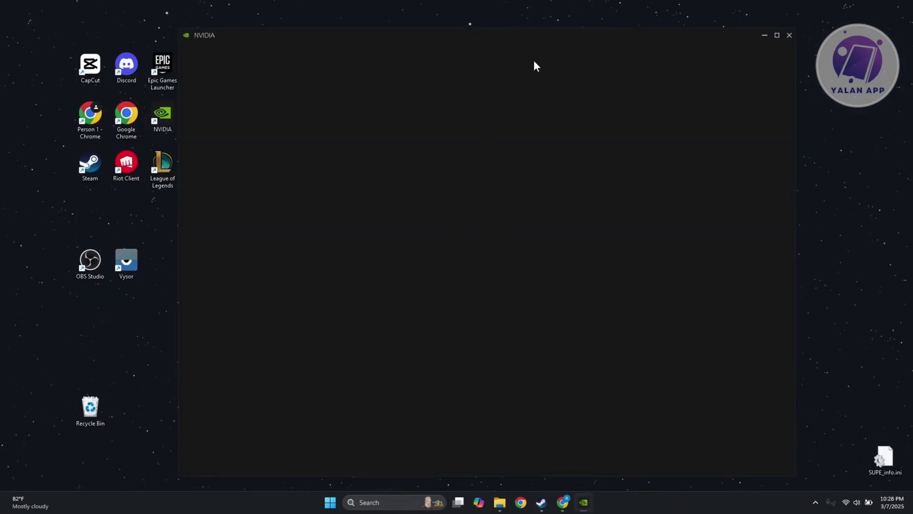
Reposition the NVIDIA app window and show the Drivers page offering Game Ready Driver 572.70
{"action": "left_click_drag", "start_coordinate": [551, 36], "coordinate": [534, 36]}
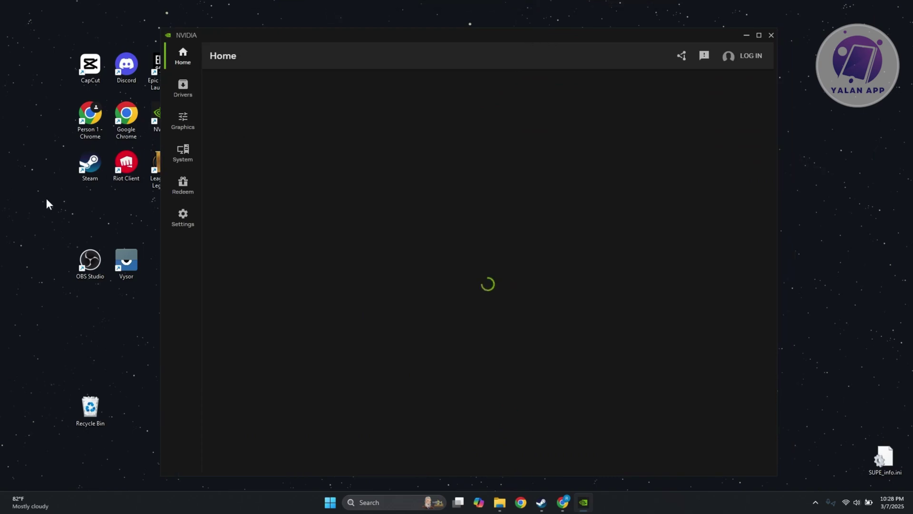
{"action": "mouse_move", "coordinate": [296, 41]}
{"action": "left_mouse_down"}
{"action": "mouse_move", "coordinate": [319, 47]}
{"action": "mouse_move", "coordinate": [309, 38]}
{"action": "left_mouse_up"}
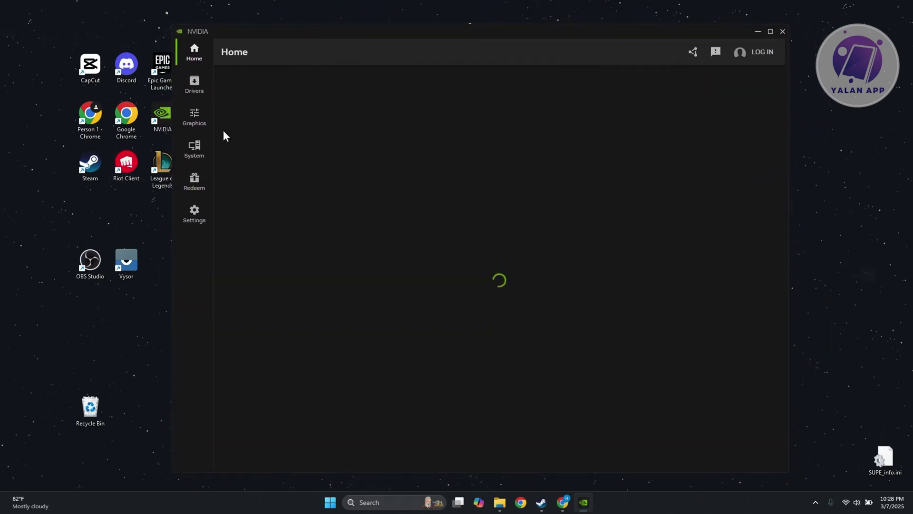
{"action": "left_click", "coordinate": [194, 84]}
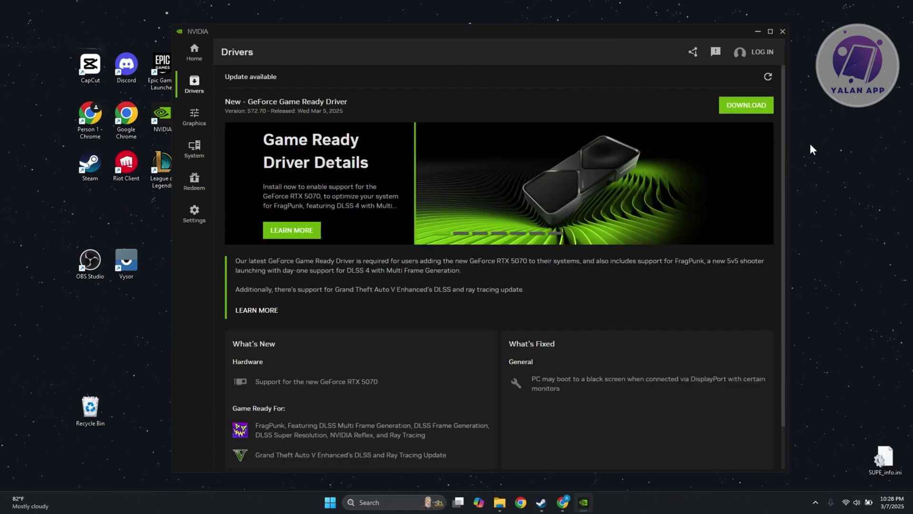
Browse the banner slides: RTX 5070, FragPunk, RTX 50 laptops, Reflex in Deadlock, DLSS 4
{"action": "mouse_move", "coordinate": [713, 186]}
{"action": "left_click", "coordinate": [756, 185]}
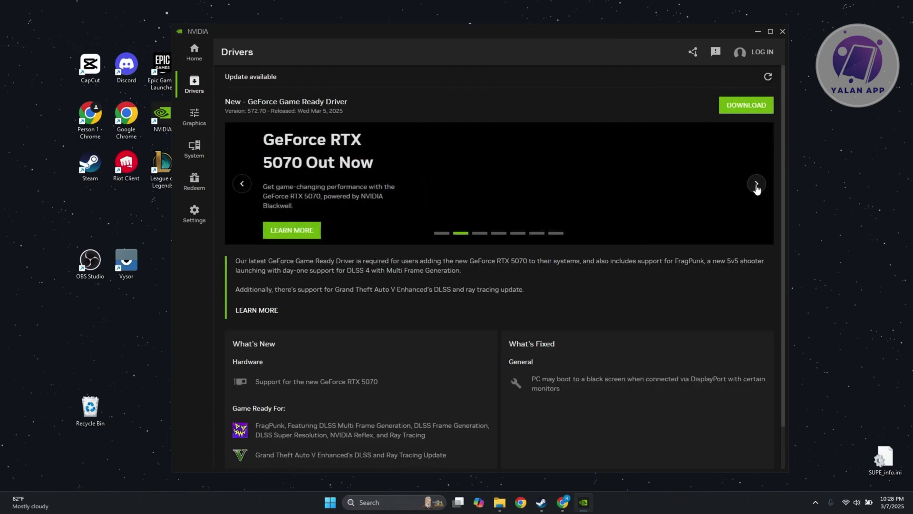
{"action": "left_click", "coordinate": [757, 185]}
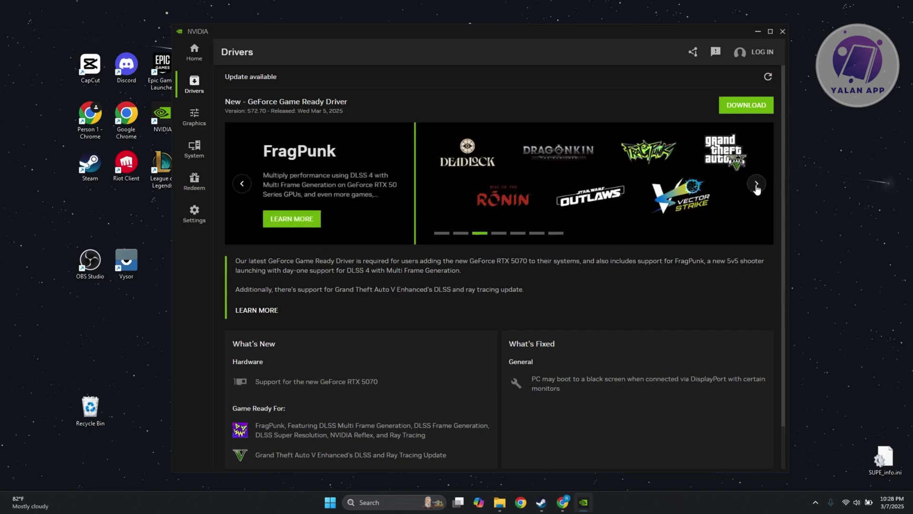
{"action": "left_click", "coordinate": [756, 185]}
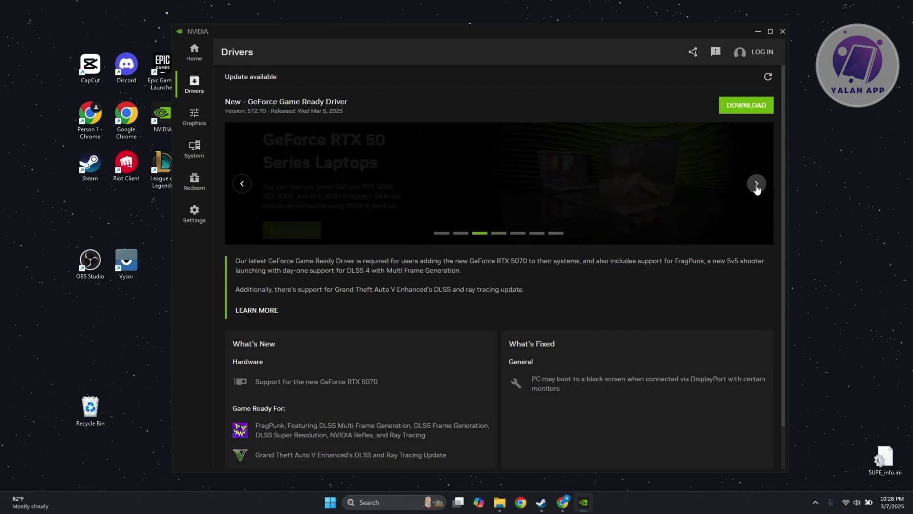
{"action": "left_click", "coordinate": [240, 184]}
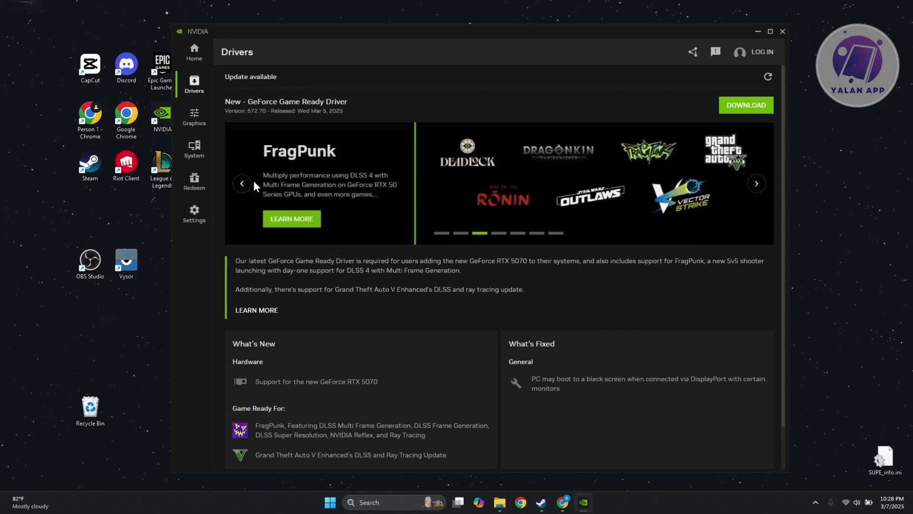
{"action": "left_click", "coordinate": [756, 185]}
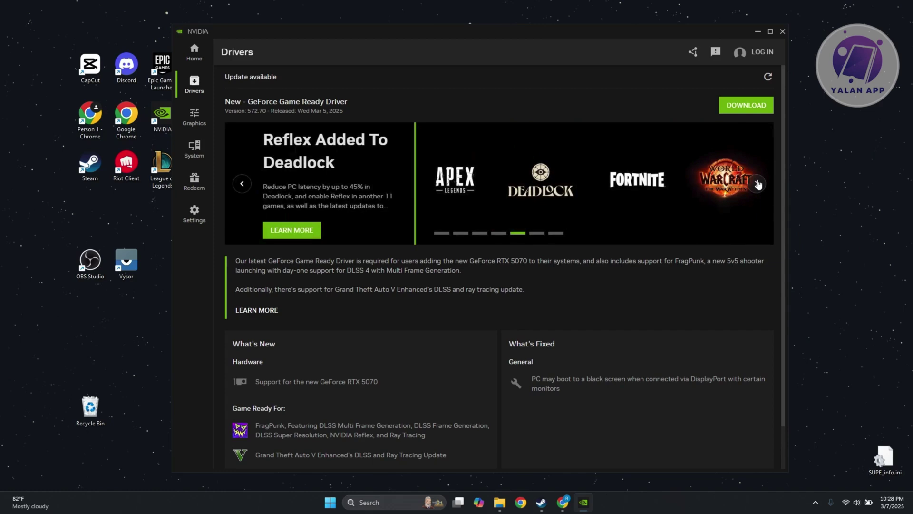
{"action": "left_click", "coordinate": [757, 185]}
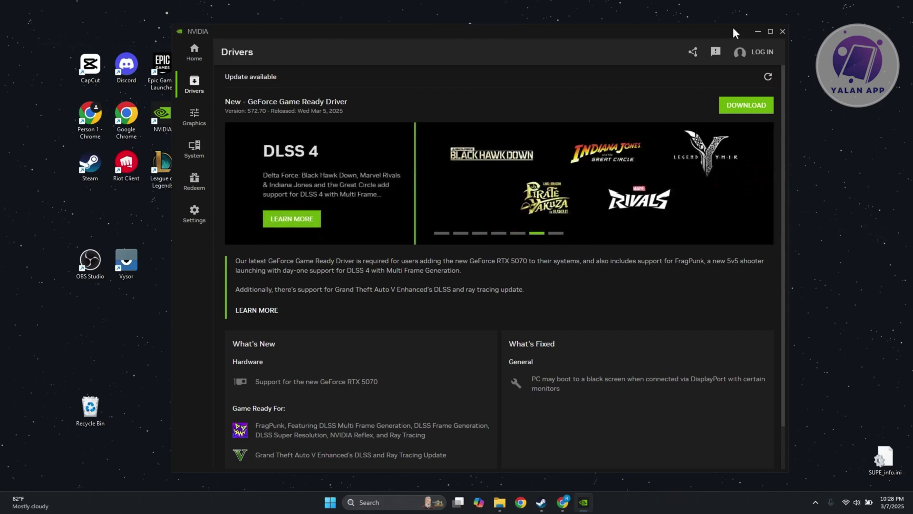
Drop the 'update' searches and launch the pinned Settings app from the Start menu
{"action": "left_click", "coordinate": [758, 30]}
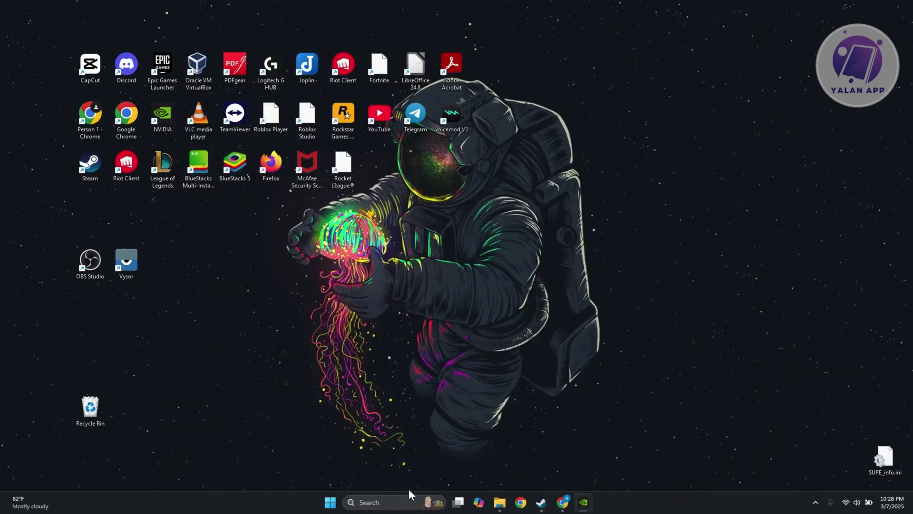
{"action": "left_click", "coordinate": [374, 502]}
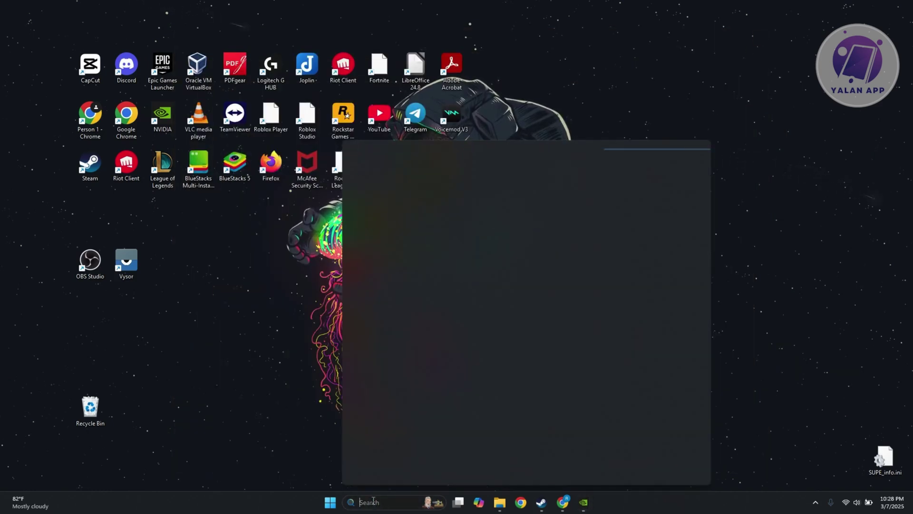
{"action": "type", "text": "update"}
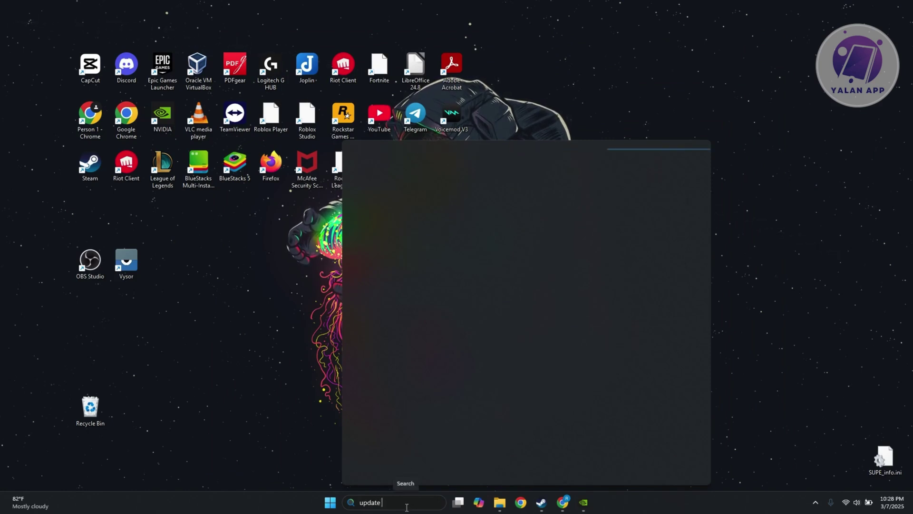
{"action": "left_click", "coordinate": [250, 393]}
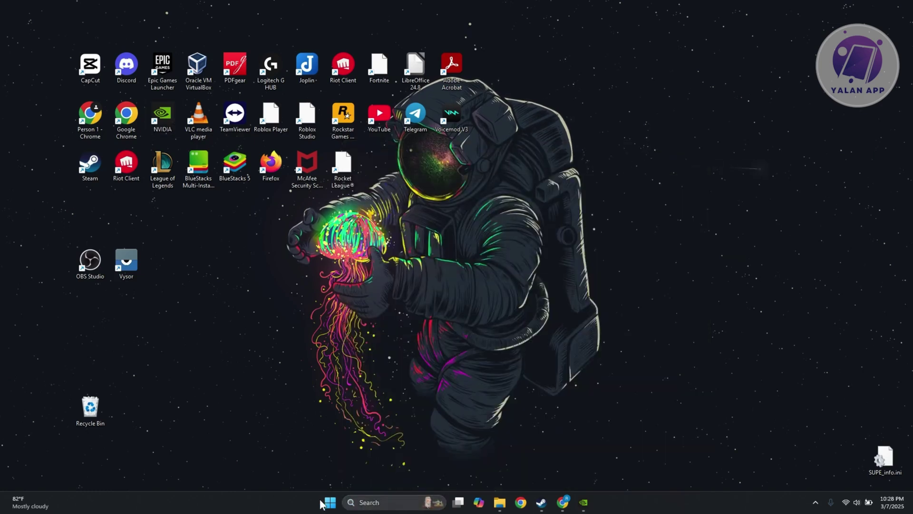
{"action": "left_click", "coordinate": [329, 505]}
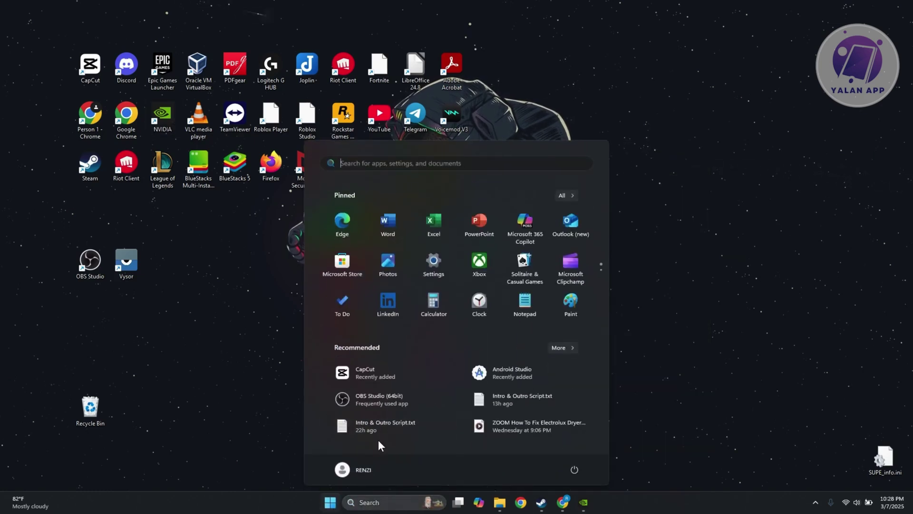
{"action": "type", "text": "update"}
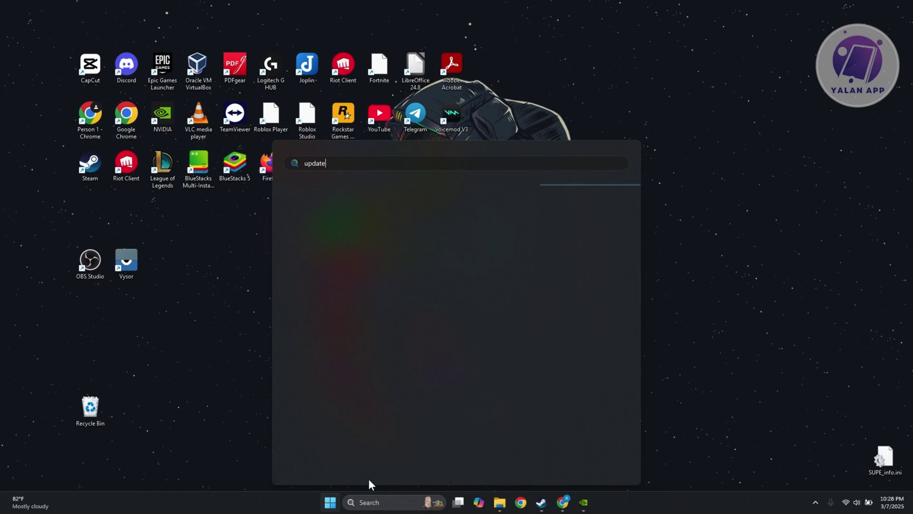
{"action": "left_click", "coordinate": [333, 502]}
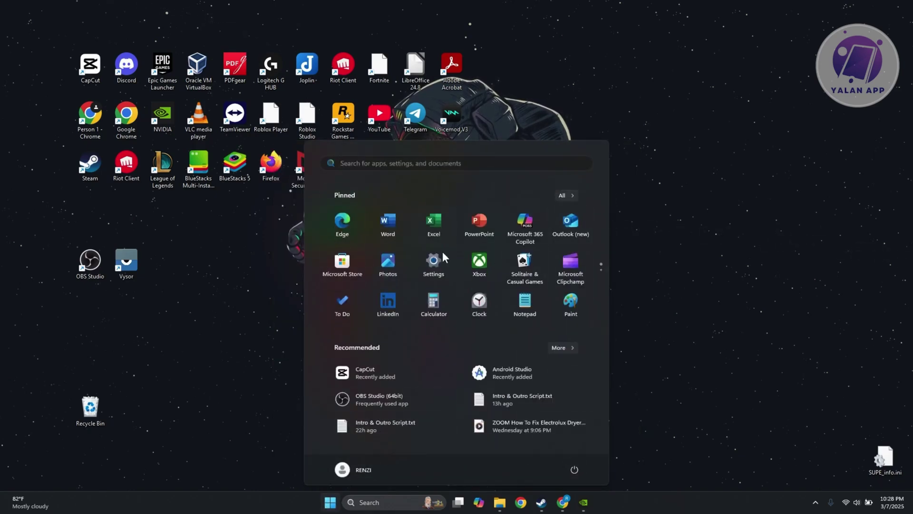
{"action": "left_click", "coordinate": [433, 260]}
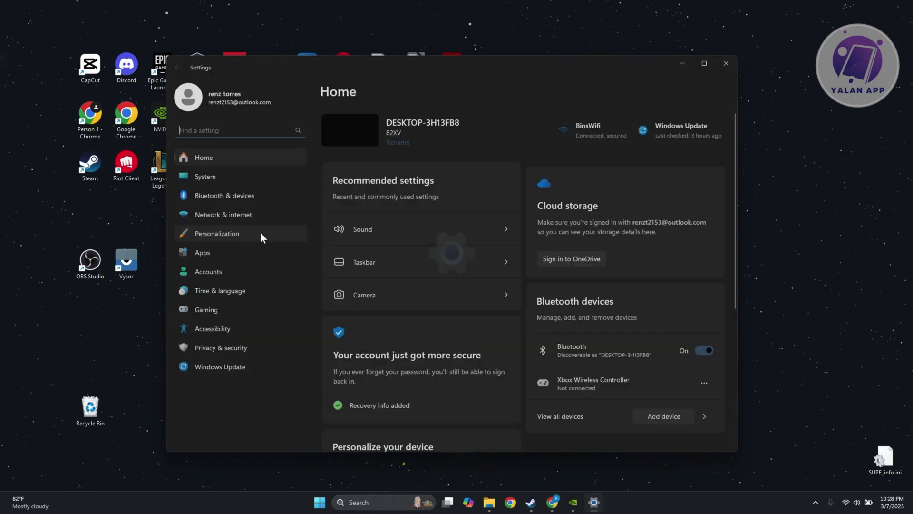
Confirm Windows Update reports the PC is up to date, then minimize Settings
{"action": "left_click", "coordinate": [220, 365]}
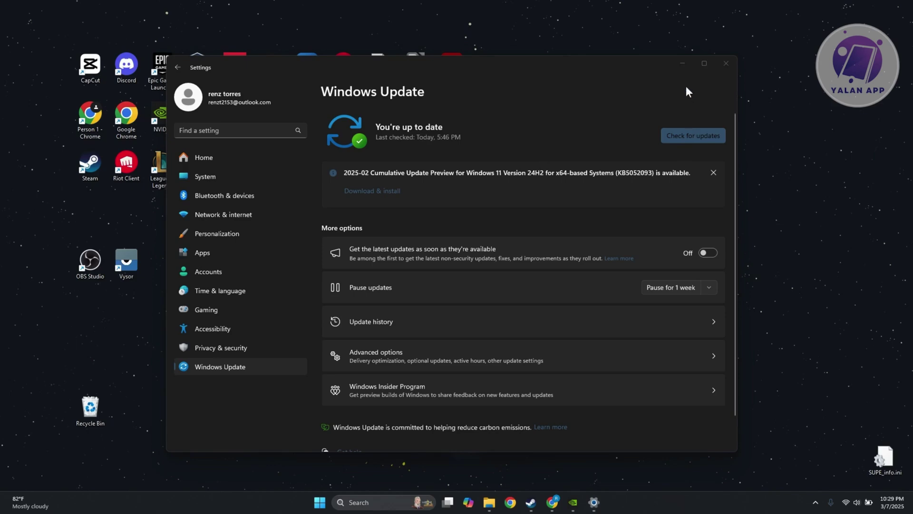
{"action": "left_click", "coordinate": [682, 63]}
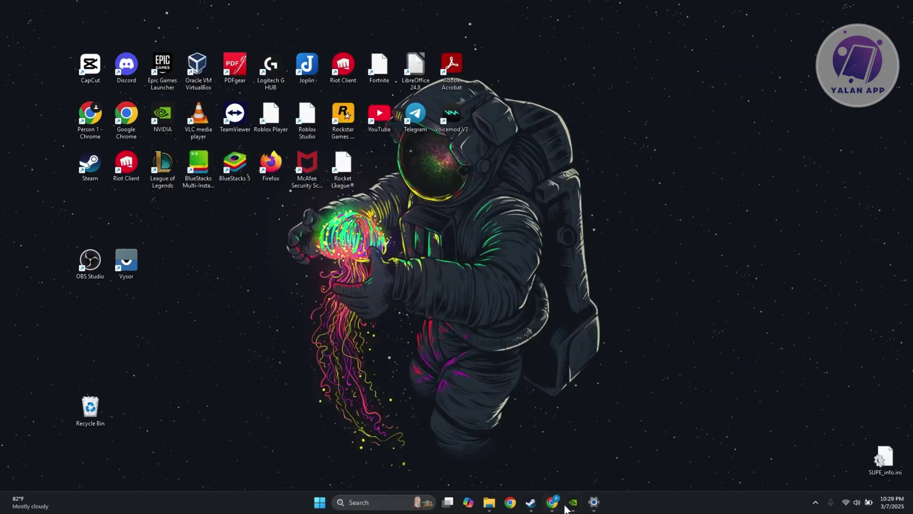
Restore Steam and scroll to Content For This Game, showing the free High Resolution Texture Pack
{"action": "left_click", "coordinate": [531, 502]}
{"action": "scroll", "coordinate": [705, 284], "scroll_direction": "up", "scroll_amount": 5}
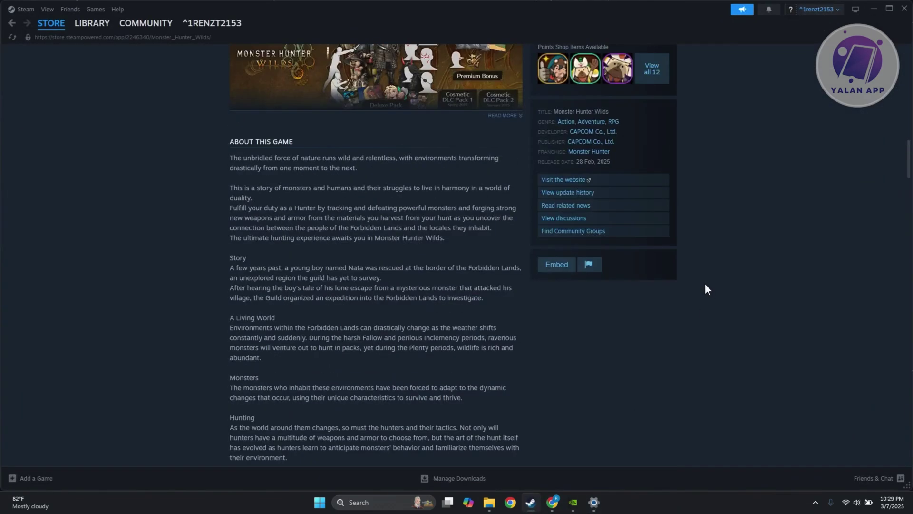
{"action": "scroll", "coordinate": [704, 296], "scroll_direction": "up", "scroll_amount": 5}
{"action": "scroll", "coordinate": [701, 343], "scroll_direction": "up", "scroll_amount": 5}
{"action": "scroll", "coordinate": [704, 349], "scroll_direction": "up", "scroll_amount": 1}
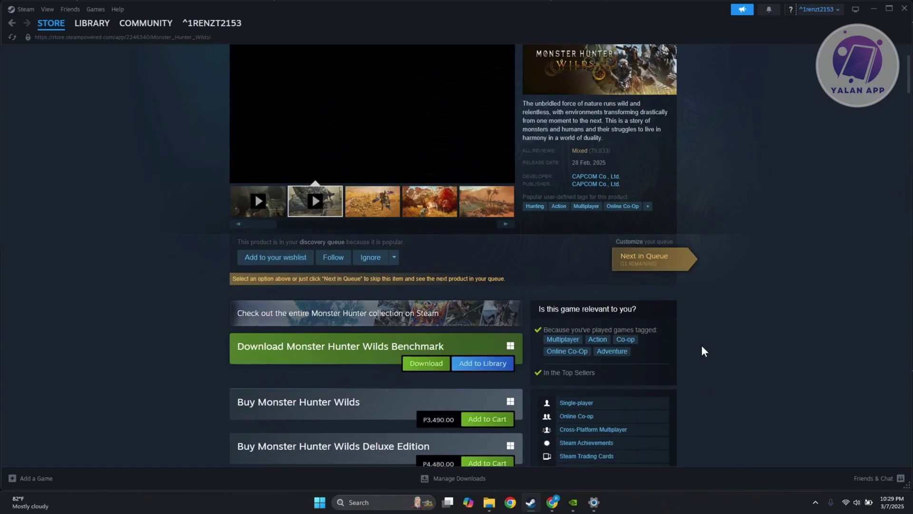
{"action": "scroll", "coordinate": [701, 345], "scroll_direction": "down", "scroll_amount": 3}
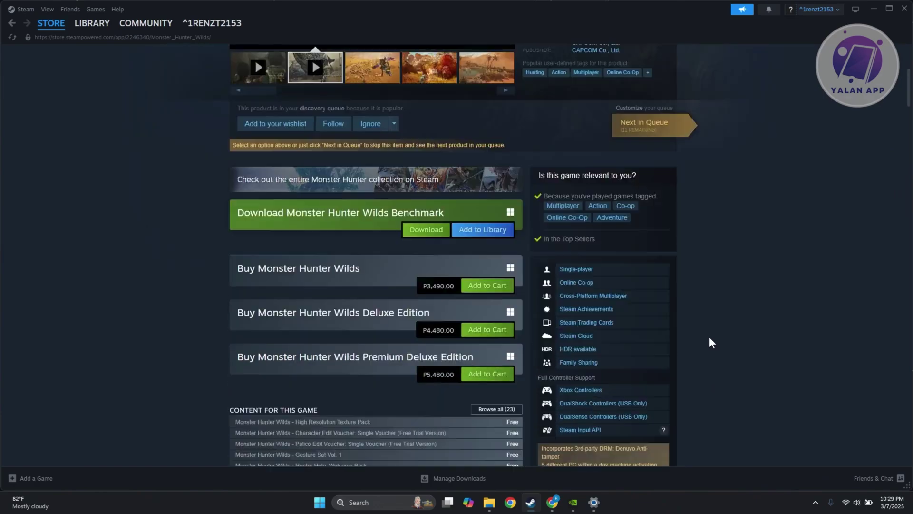
{"action": "scroll", "coordinate": [709, 337], "scroll_direction": "down", "scroll_amount": 5}
{"action": "scroll", "coordinate": [690, 268], "scroll_direction": "down", "scroll_amount": 5}
{"action": "scroll", "coordinate": [760, 334], "scroll_direction": "down", "scroll_amount": 5}
{"action": "scroll", "coordinate": [758, 343], "scroll_direction": "down", "scroll_amount": 5}
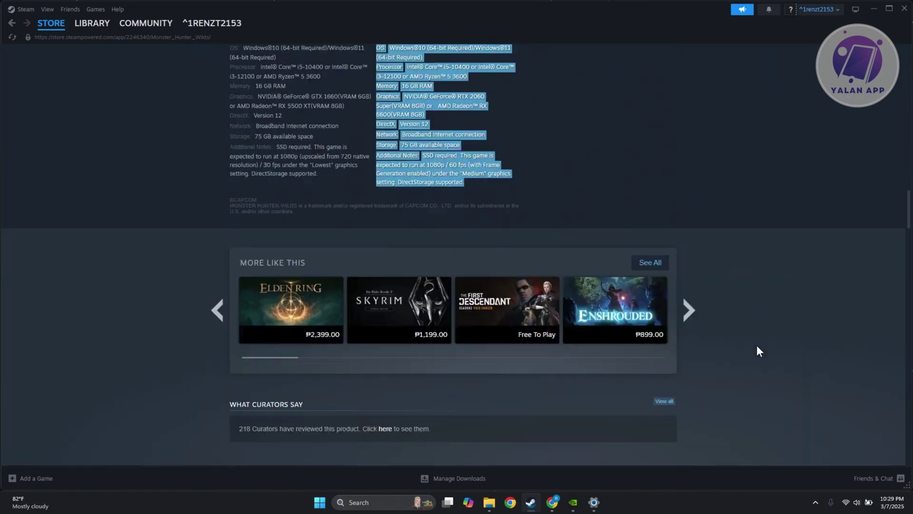
{"action": "scroll", "coordinate": [757, 344], "scroll_direction": "down", "scroll_amount": 5}
{"action": "scroll", "coordinate": [757, 348], "scroll_direction": "up", "scroll_amount": 7}
{"action": "scroll", "coordinate": [755, 344], "scroll_direction": "up", "scroll_amount": 5}
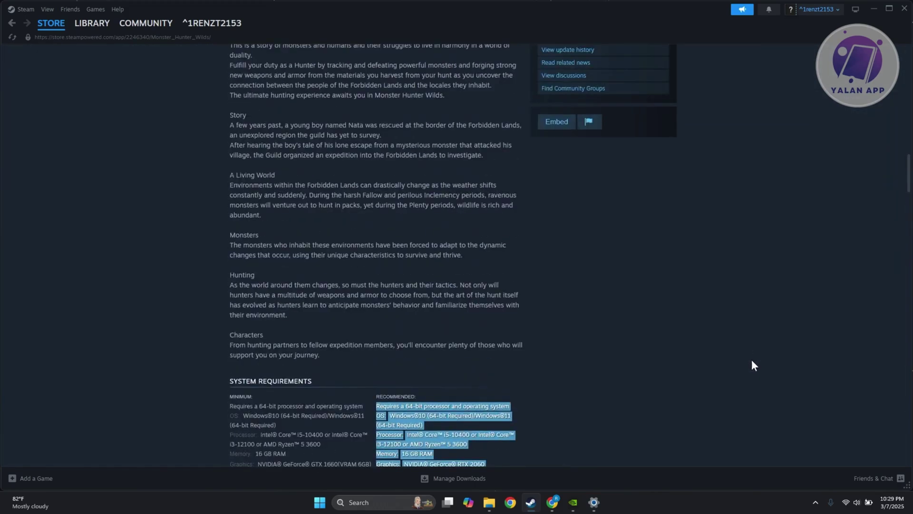
{"action": "scroll", "coordinate": [750, 360], "scroll_direction": "up", "scroll_amount": 5}
{"action": "scroll", "coordinate": [742, 371], "scroll_direction": "up", "scroll_amount": 5}
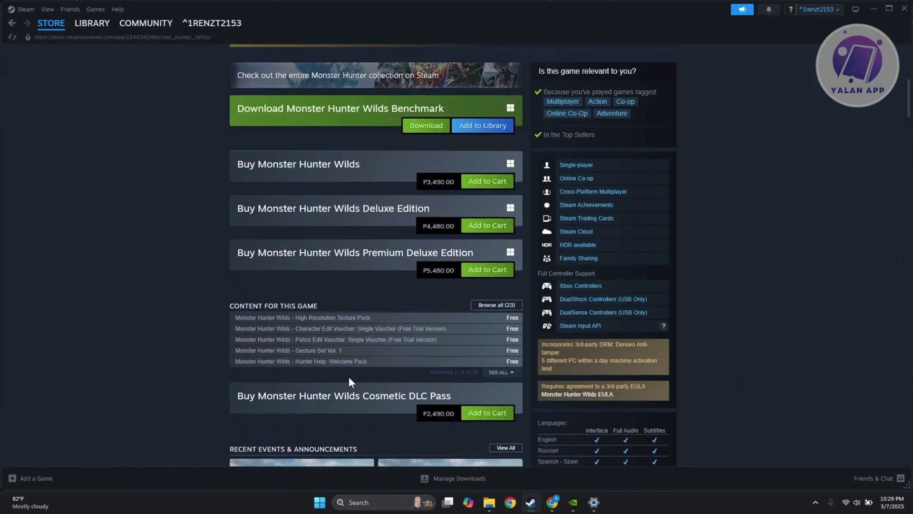
{"action": "scroll", "coordinate": [117, 299], "scroll_direction": "down", "scroll_amount": 1}
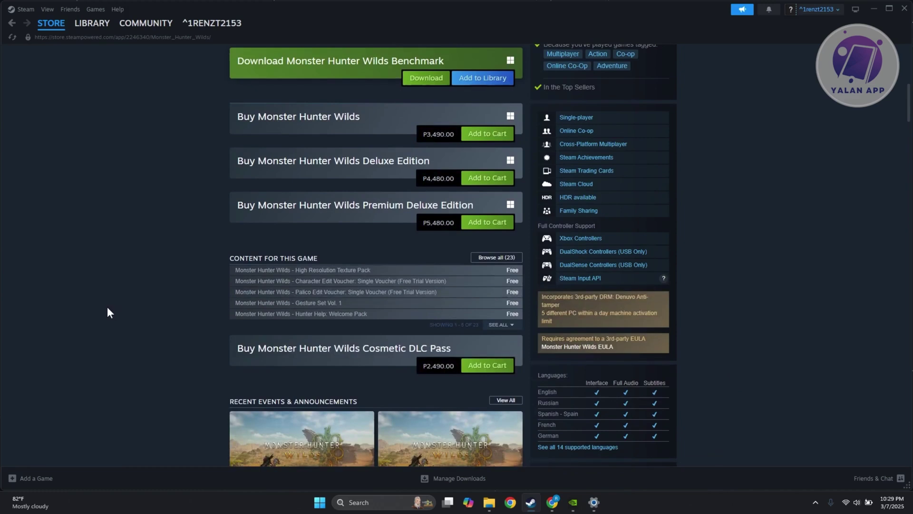
{"action": "scroll", "coordinate": [307, 229], "scroll_direction": "down", "scroll_amount": 2}
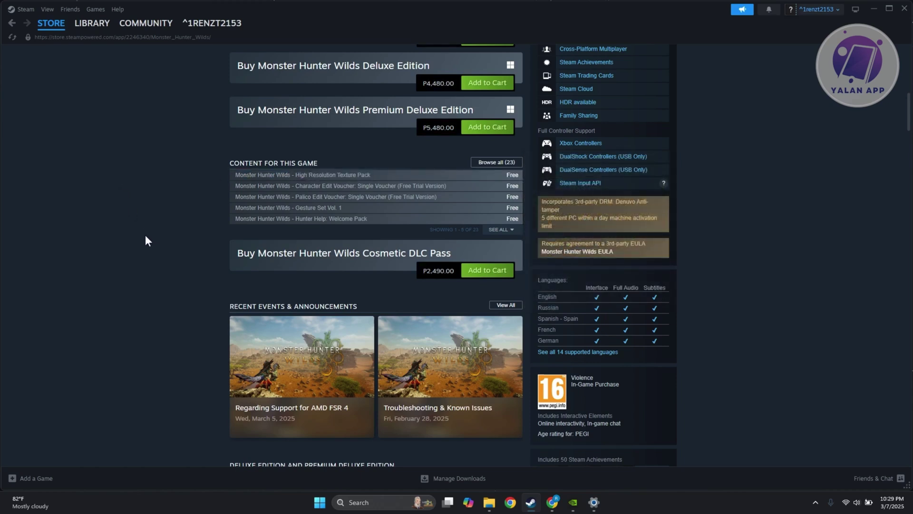
{"action": "scroll", "coordinate": [851, 238], "scroll_direction": "up", "scroll_amount": 1}
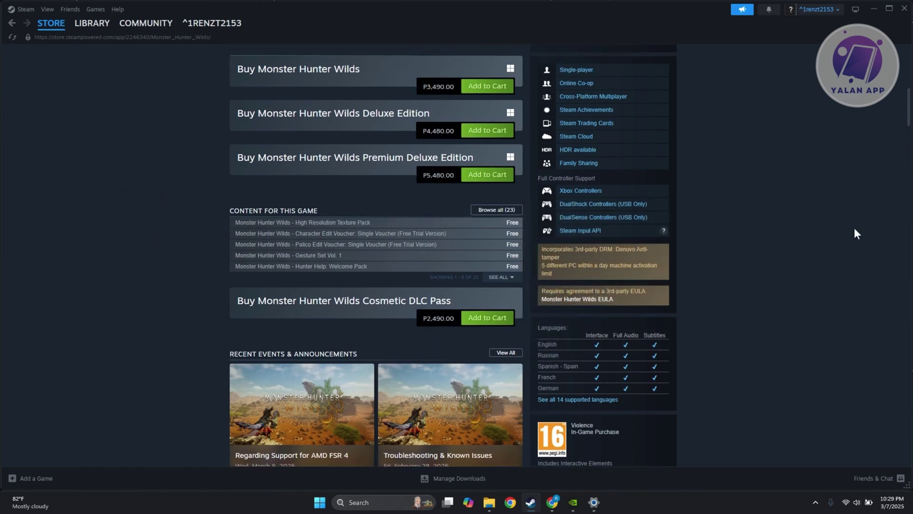